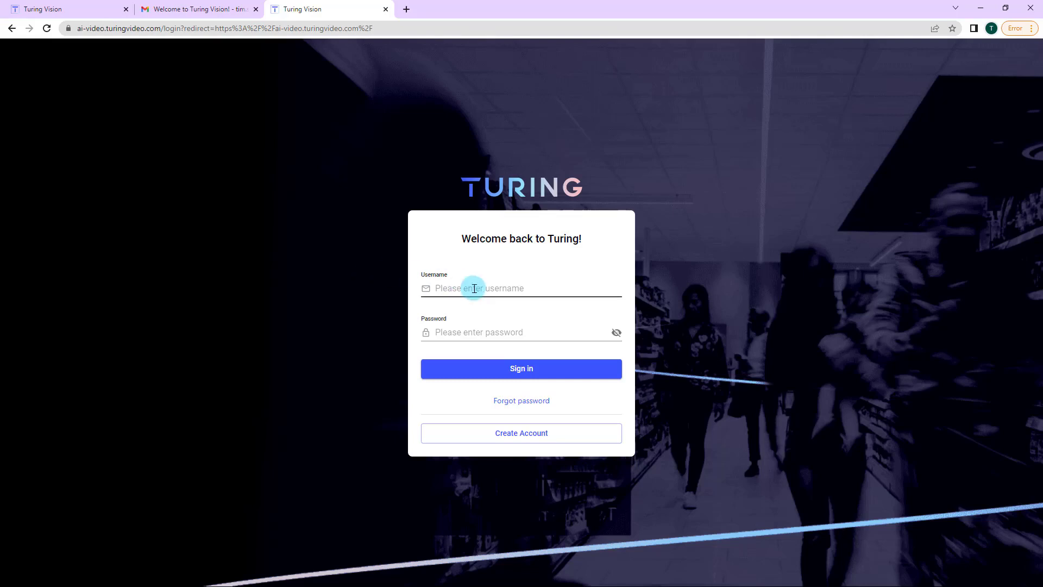
Step: Autofill the saved username and password into the login form and sign in
{"action": "left_click", "coordinate": [471, 332]}
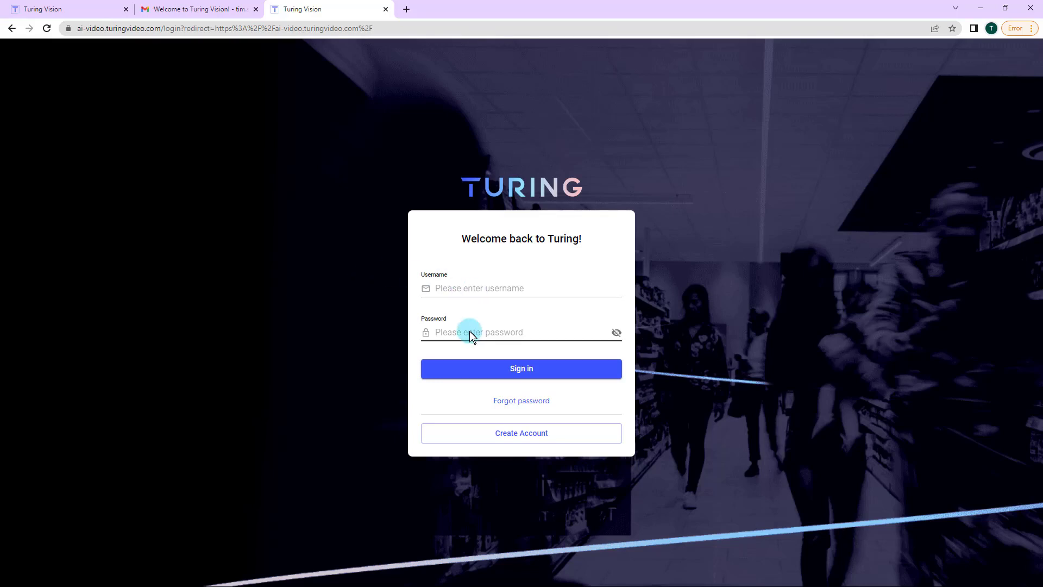
{"action": "left_click", "coordinate": [360, 352]}
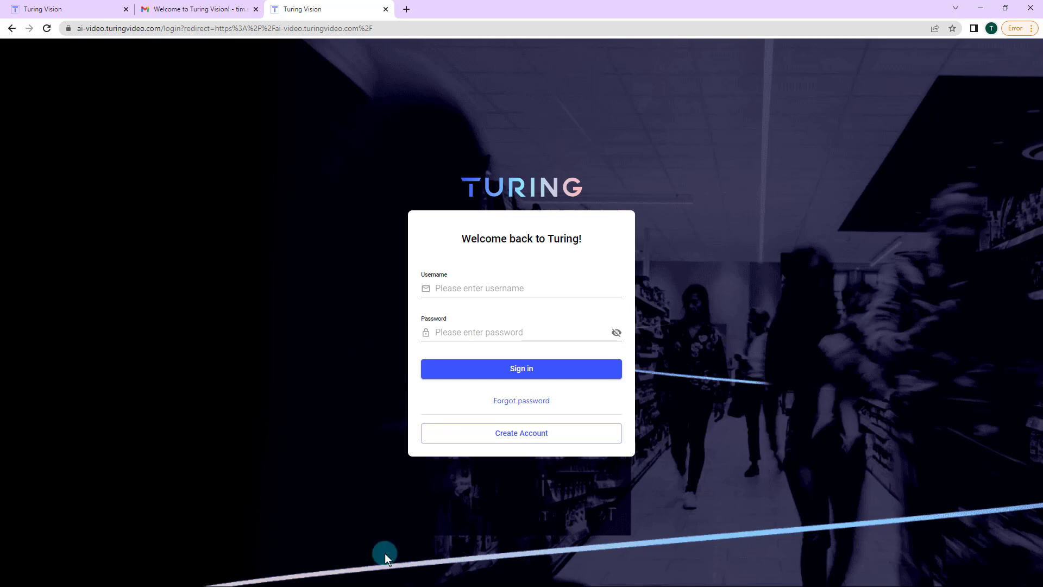
{"action": "key", "text": "Tab"}
{"action": "key", "text": "Down"}
{"action": "key", "text": "Return"}
{"action": "key", "text": "Tab"}
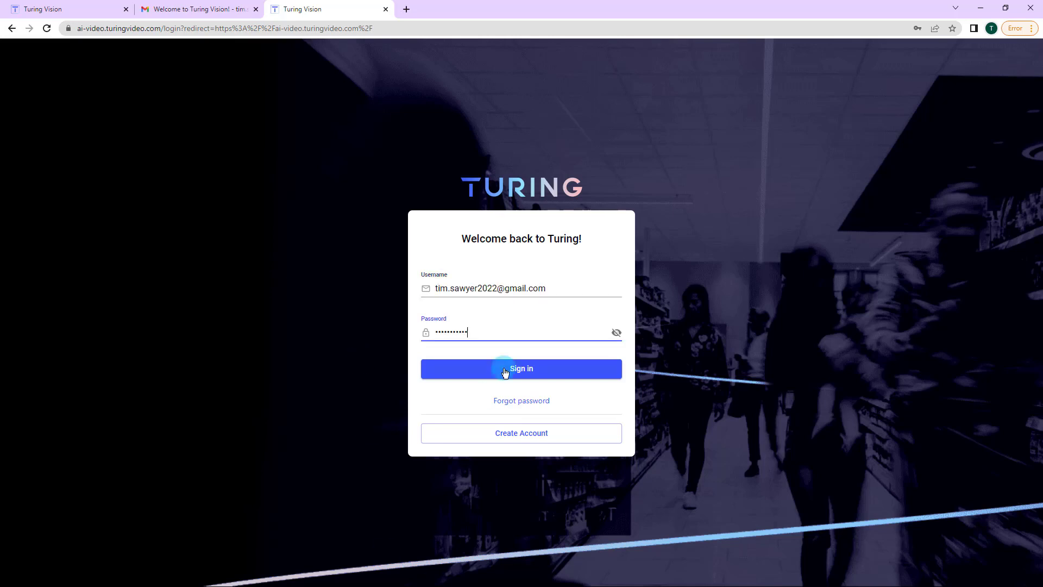
{"action": "left_click", "coordinate": [505, 372]}
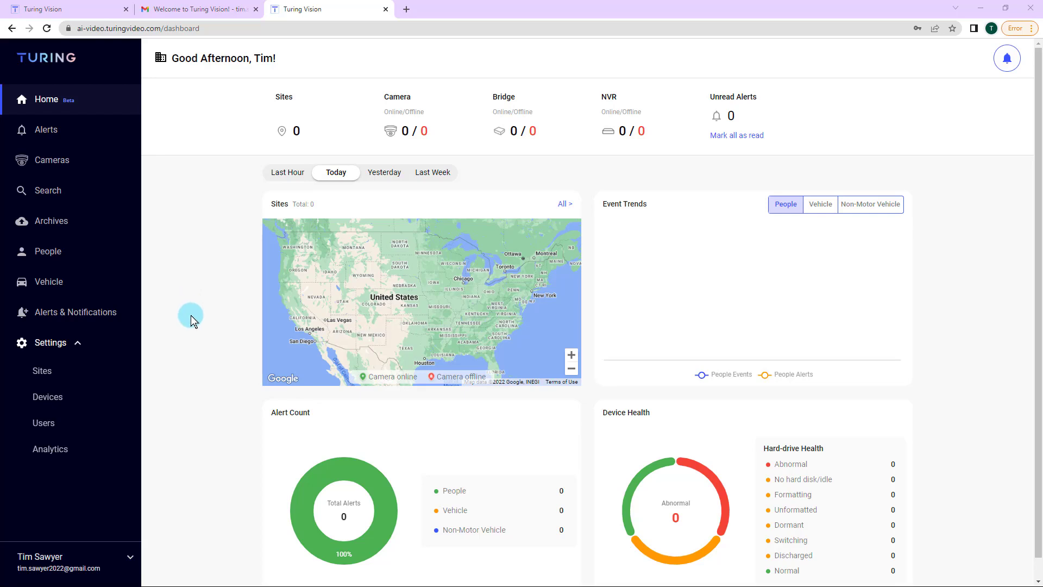
Step: Collapse and re-expand Settings to list Sites, Devices, Users and Analytics
{"action": "left_click", "coordinate": [37, 344]}
{"action": "left_click", "coordinate": [76, 344]}
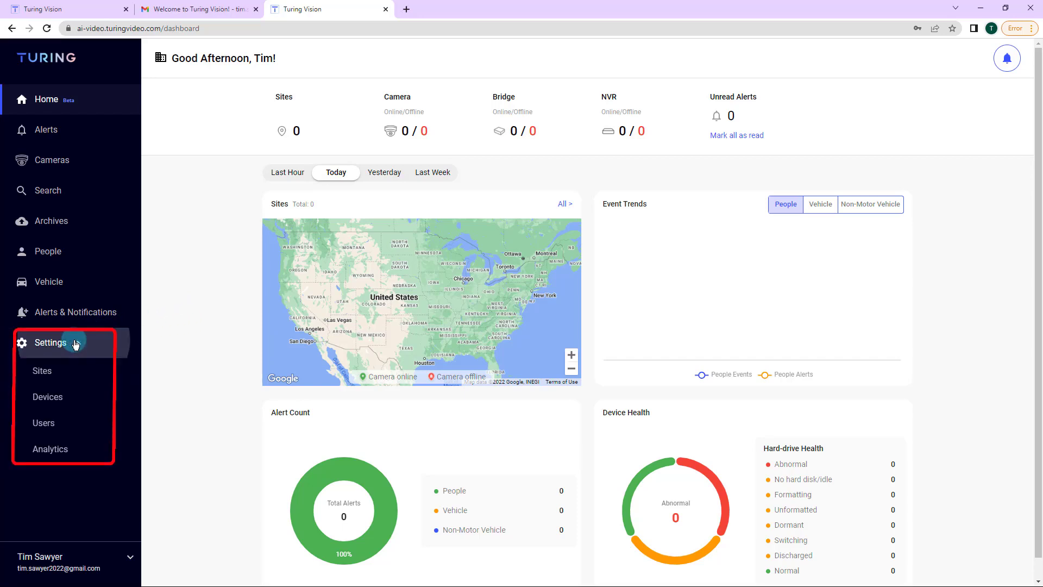
Step: Go to the Devices settings page, which shows no connected devices
{"action": "left_click", "coordinate": [47, 399]}
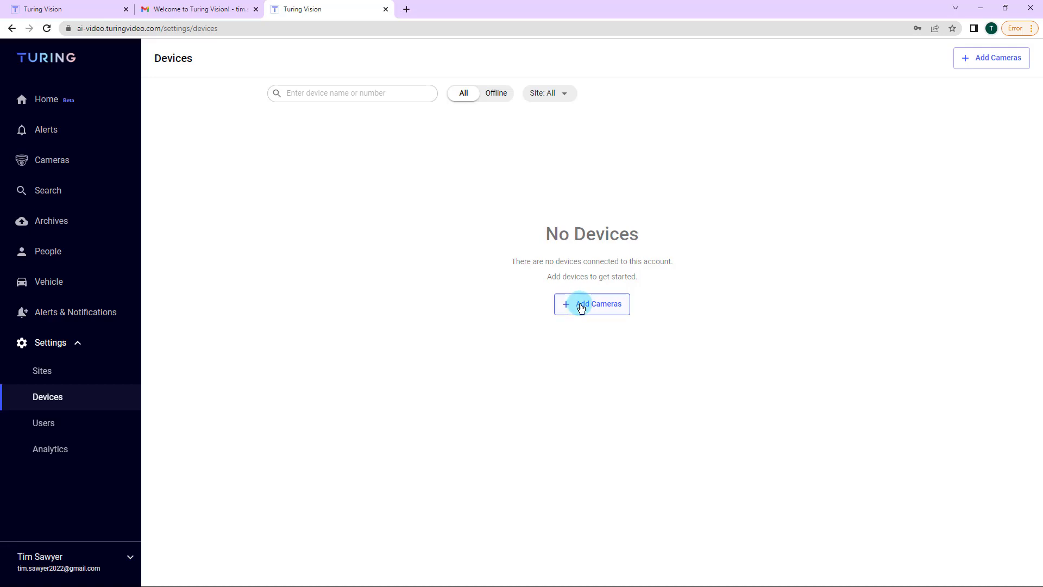
{"action": "left_click", "coordinate": [581, 306]}
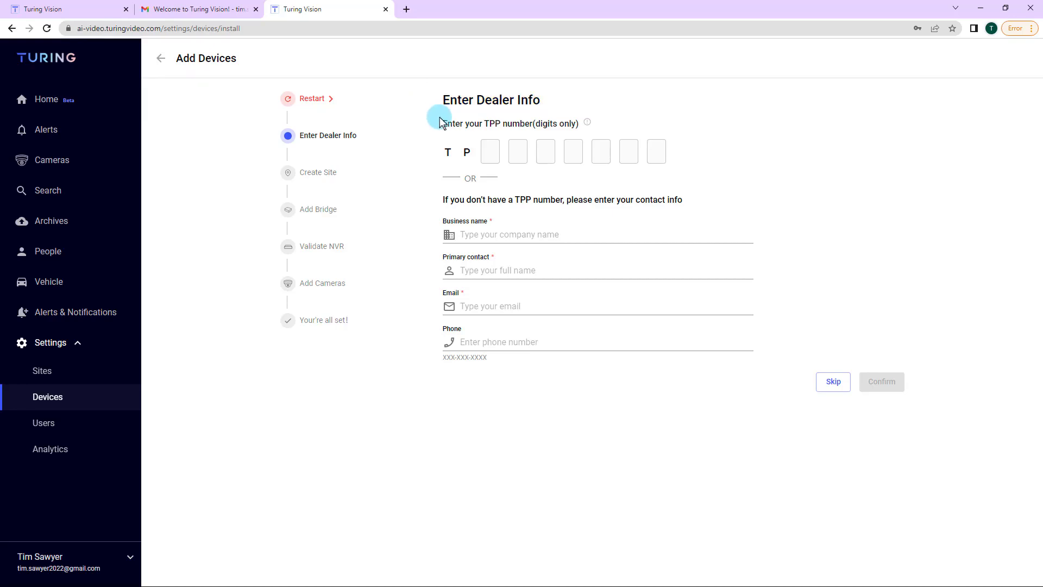
{"action": "left_click", "coordinate": [484, 152]}
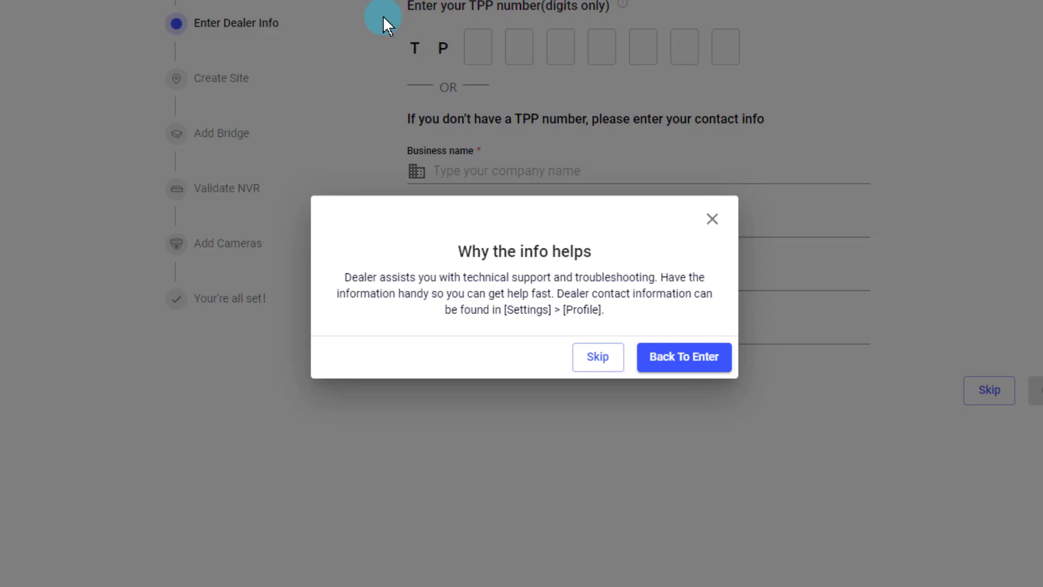
Step: Dismiss the explanation of why dealer information helps
{"action": "left_click", "coordinate": [426, 133]}
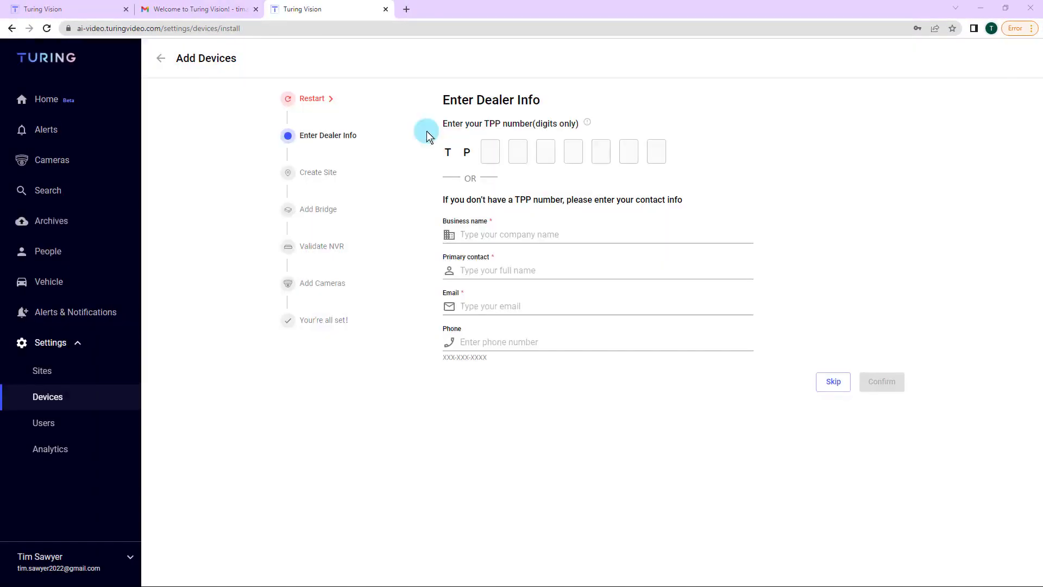
{"action": "type", "text": "0106382"}
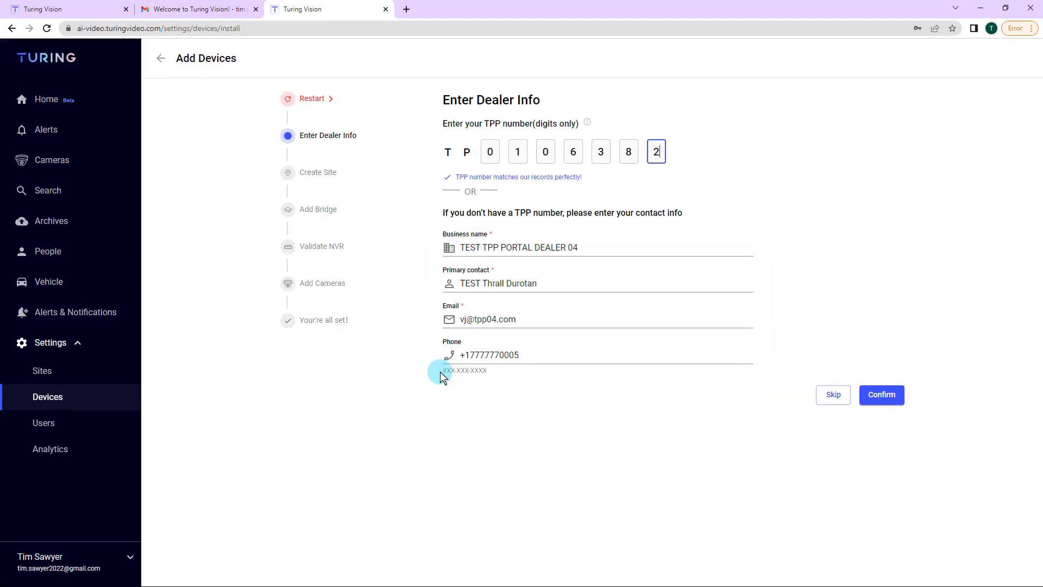
{"action": "left_click", "coordinate": [887, 397]}
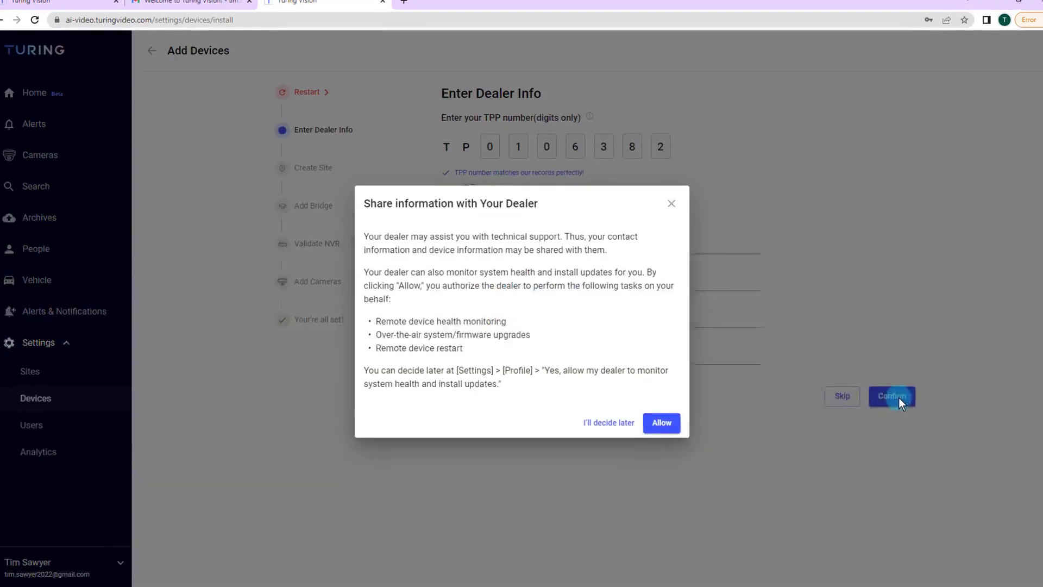